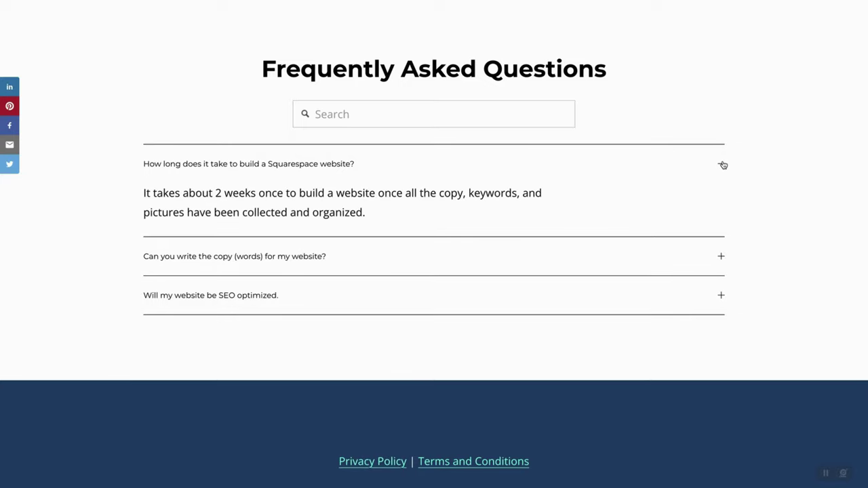
{"action": "left_click", "coordinate": [722, 164]}
{"action": "left_click", "coordinate": [720, 198]}
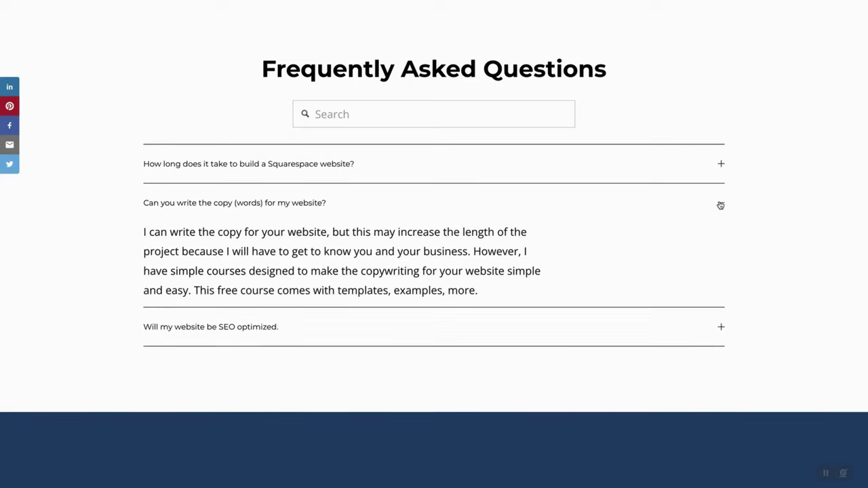
{"action": "left_click", "coordinate": [721, 203]}
{"action": "left_click", "coordinate": [720, 245]}
{"action": "left_click", "coordinate": [720, 245]}
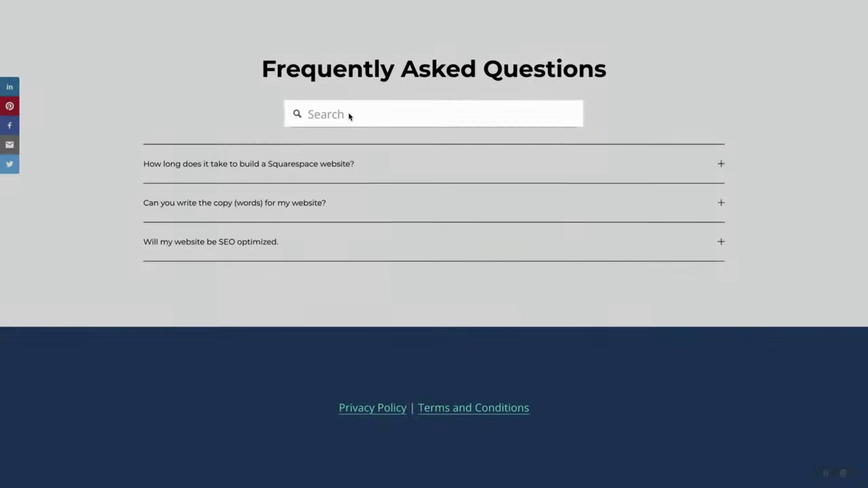
- Search the site for 'seo' and scroll through the matching blog posts
{"action": "left_click", "coordinate": [353, 113]}
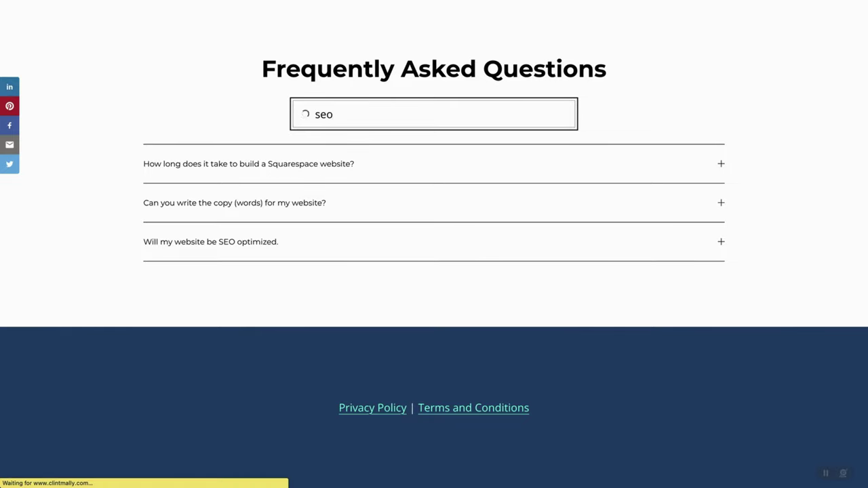
{"action": "scroll", "coordinate": [362, 281], "scroll_direction": "down", "scroll_amount": 2}
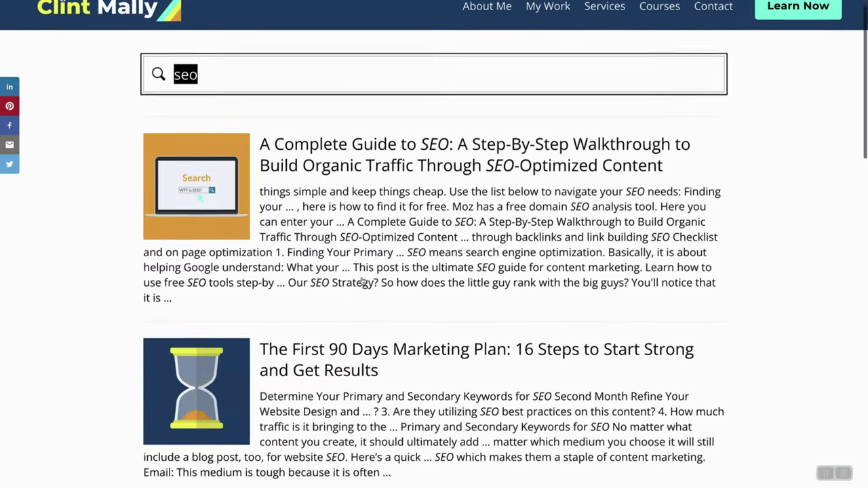
{"action": "scroll", "coordinate": [362, 281], "scroll_direction": "down", "scroll_amount": 4}
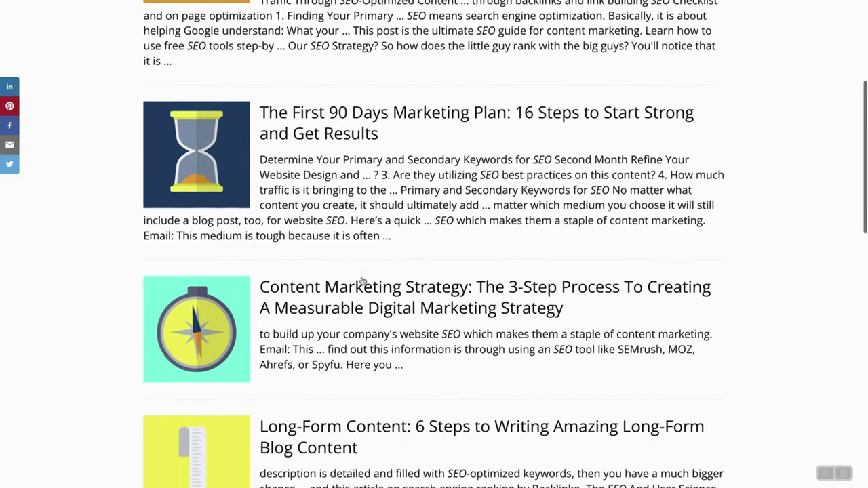
{"action": "scroll", "coordinate": [363, 281], "scroll_direction": "down", "scroll_amount": 4}
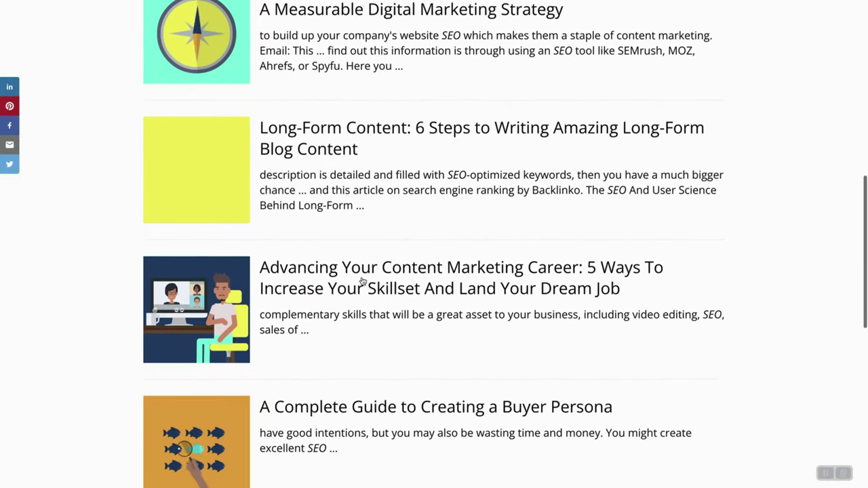
{"action": "scroll", "coordinate": [360, 281], "scroll_direction": "down", "scroll_amount": 2}
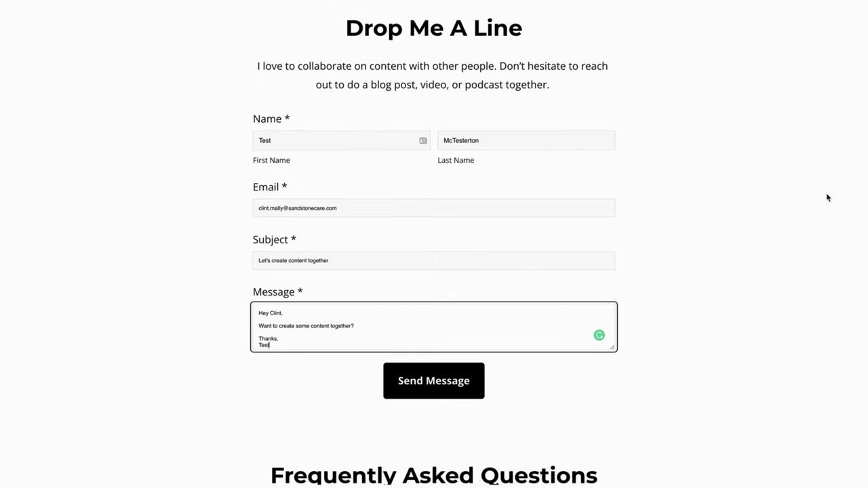
- Send the filled-in Drop Me A Line contact form
{"action": "left_click", "coordinate": [419, 401]}
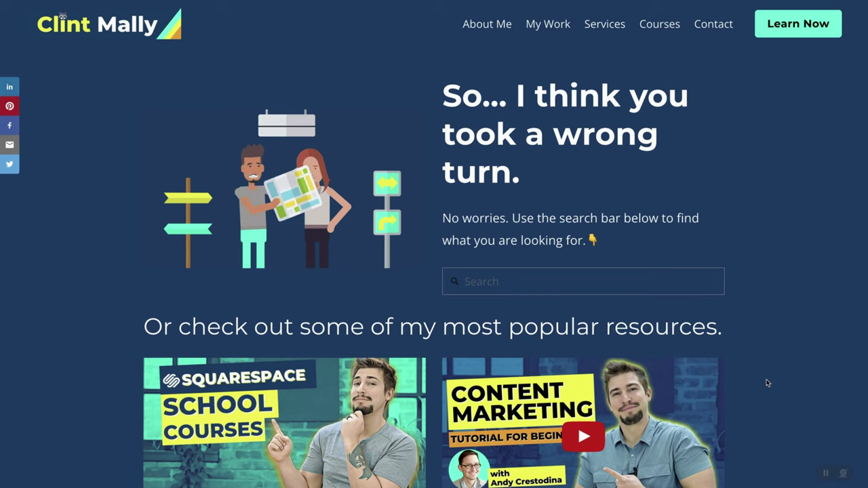
{"action": "scroll", "coordinate": [767, 383], "scroll_direction": "down", "scroll_amount": 4}
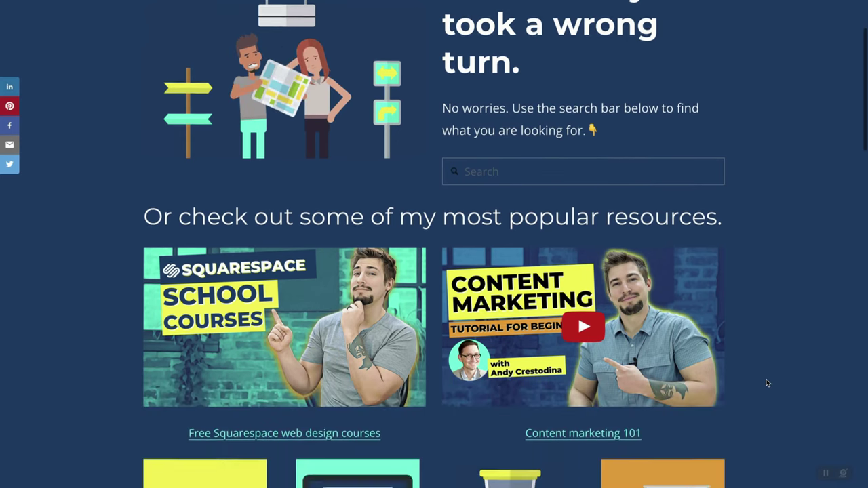
{"action": "scroll", "coordinate": [767, 383], "scroll_direction": "down", "scroll_amount": 1}
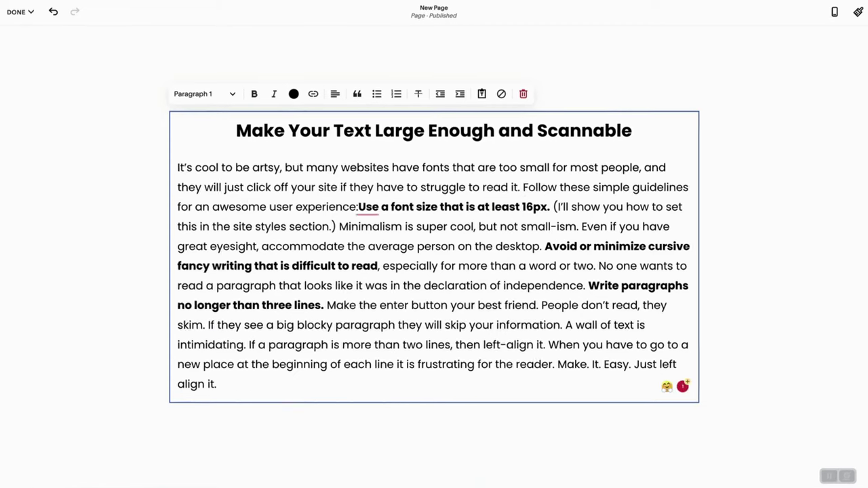
- Start new paragraphs at 'Use a font size', 'Avoid', 'Write paragraphs' and 'If a paragraph'
{"action": "left_click", "coordinate": [528, 215]}
{"action": "key", "text": "Return"}
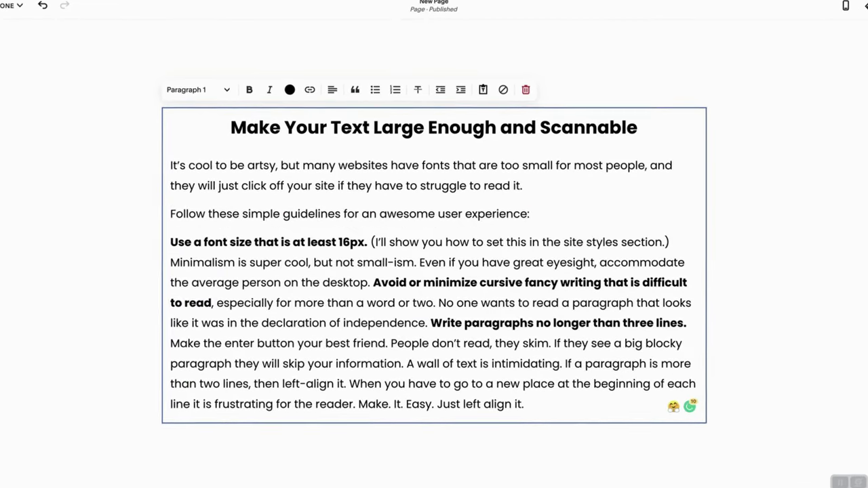
{"action": "left_click", "coordinate": [371, 284]}
{"action": "key", "text": "Return"}
{"action": "left_click", "coordinate": [254, 351]}
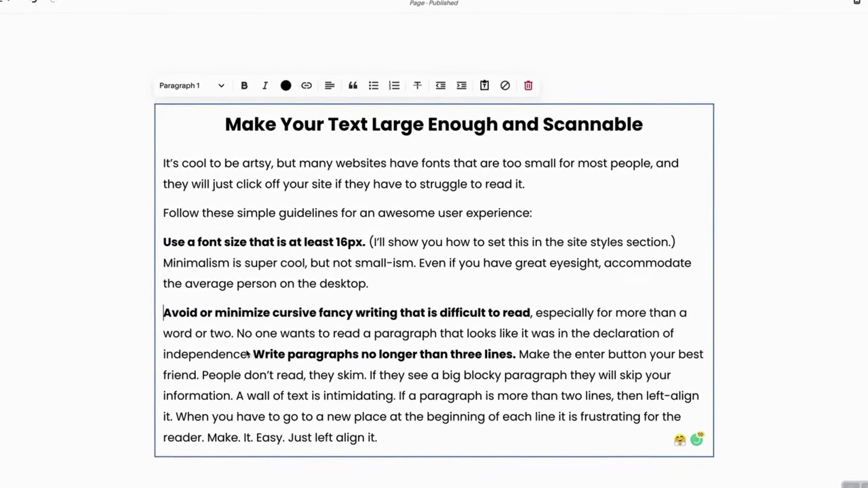
{"action": "key", "text": "Return"}
{"action": "left_click", "coordinate": [316, 430]}
{"action": "key", "text": "Return"}
- Turn the three guideline paragraphs into a bulleted list
{"action": "left_click_drag", "start_coordinate": [280, 431], "coordinate": [145, 250]}
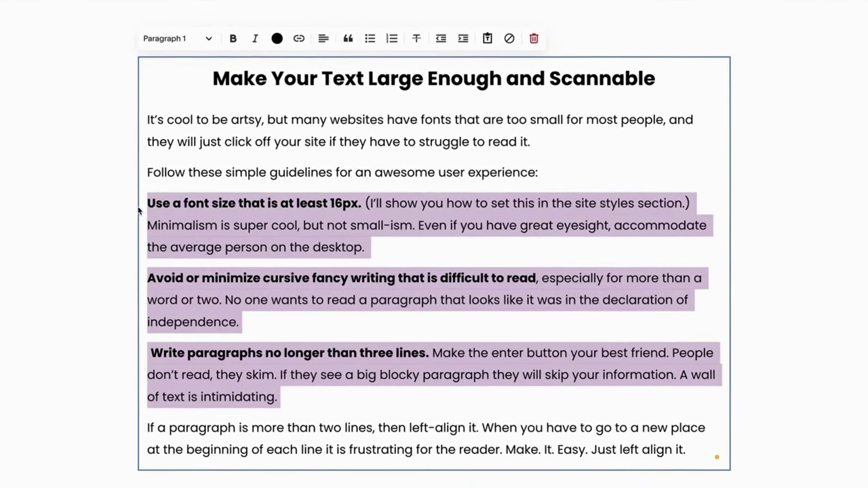
{"action": "left_click", "coordinate": [370, 38]}
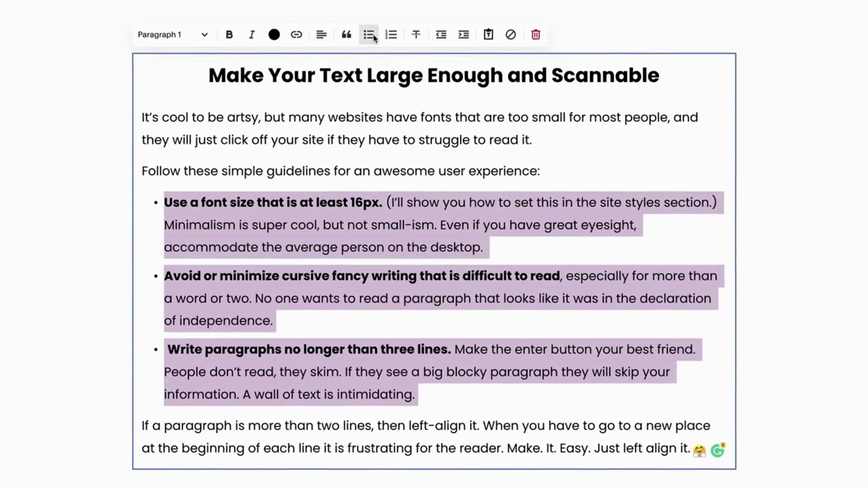
{"action": "left_click", "coordinate": [568, 148]}
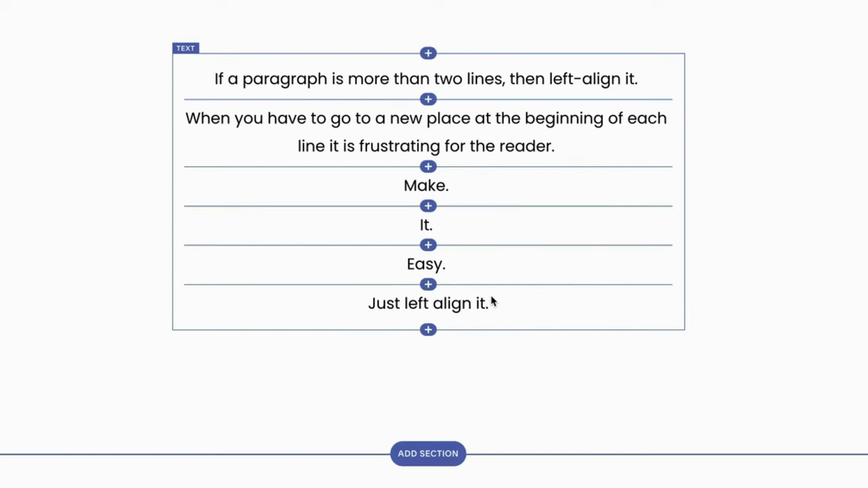
- Left-align all of the closing text in the text block and exit editing
{"action": "left_click", "coordinate": [493, 302]}
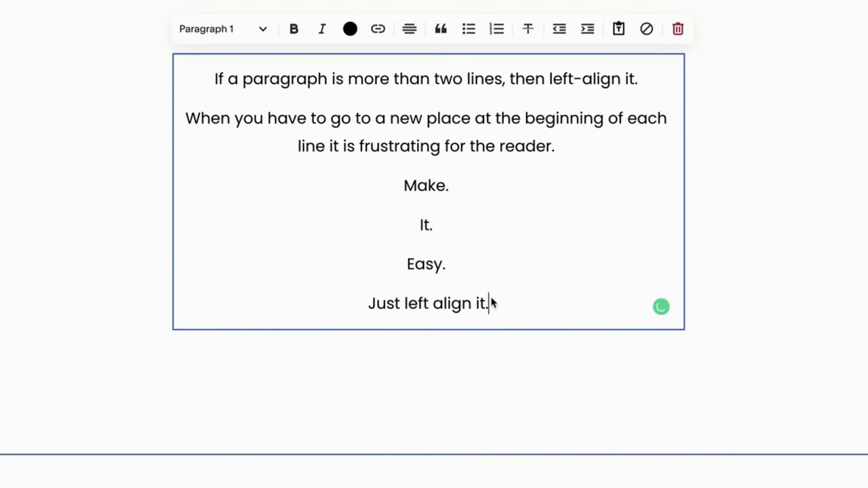
{"action": "left_click_drag", "start_coordinate": [341, 236], "coordinate": [212, 81]}
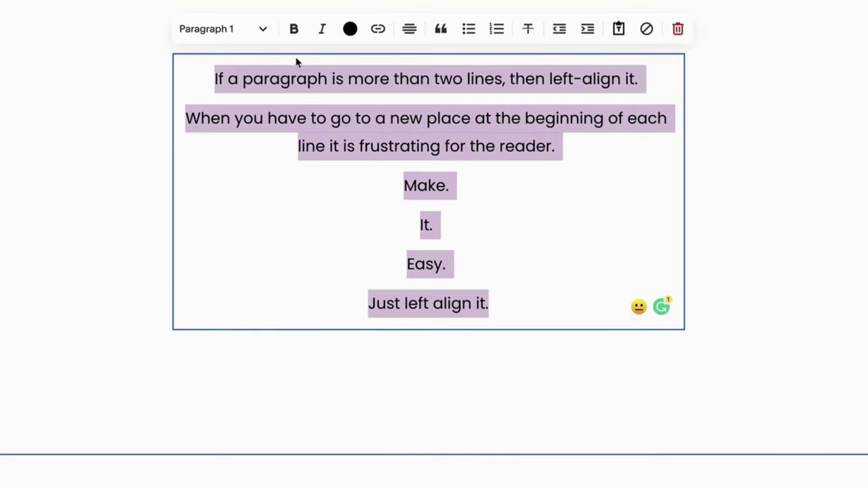
{"action": "left_click", "coordinate": [382, 64]}
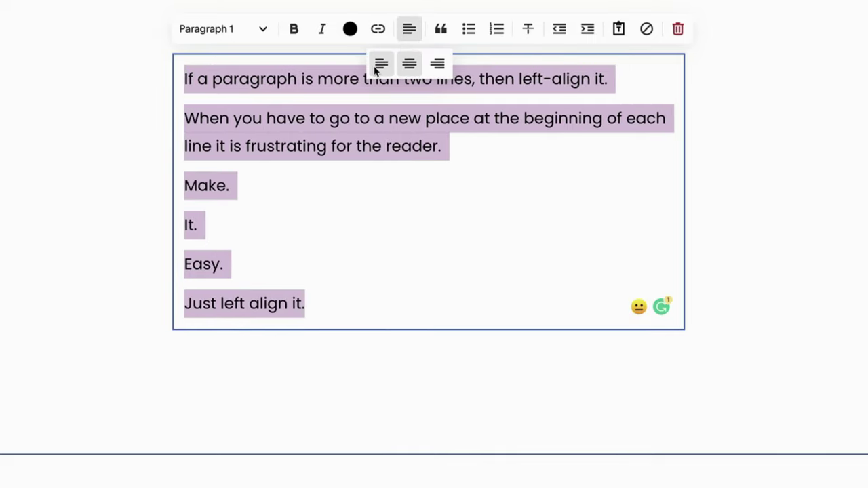
{"action": "left_click_drag", "start_coordinate": [318, 308], "coordinate": [460, 224]}
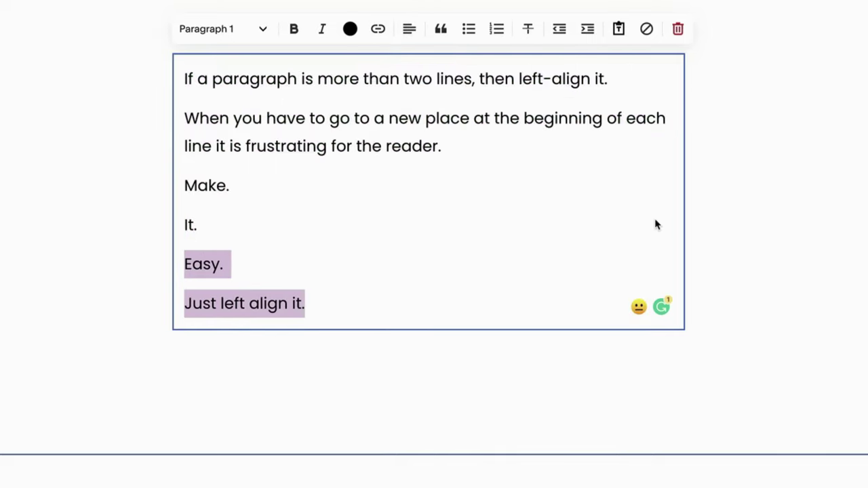
{"action": "left_click", "coordinate": [738, 211]}
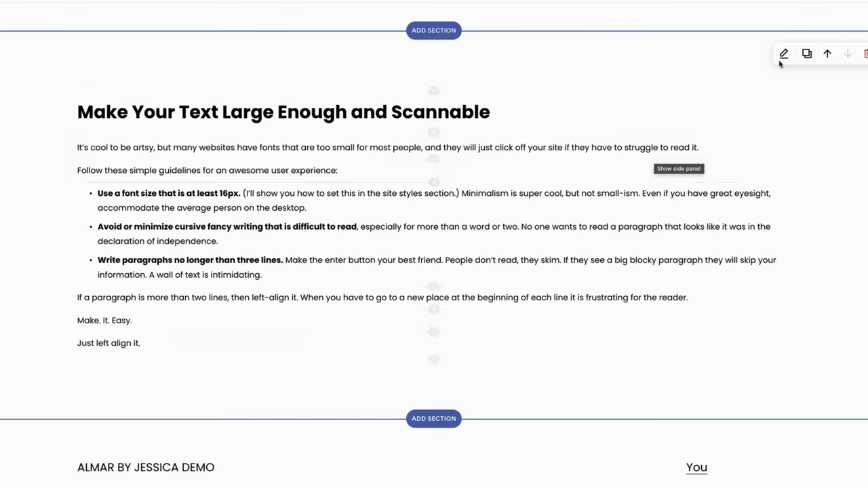
- Change the text section's Content Width from M to S, then close the panel
{"action": "left_click", "coordinate": [784, 54]}
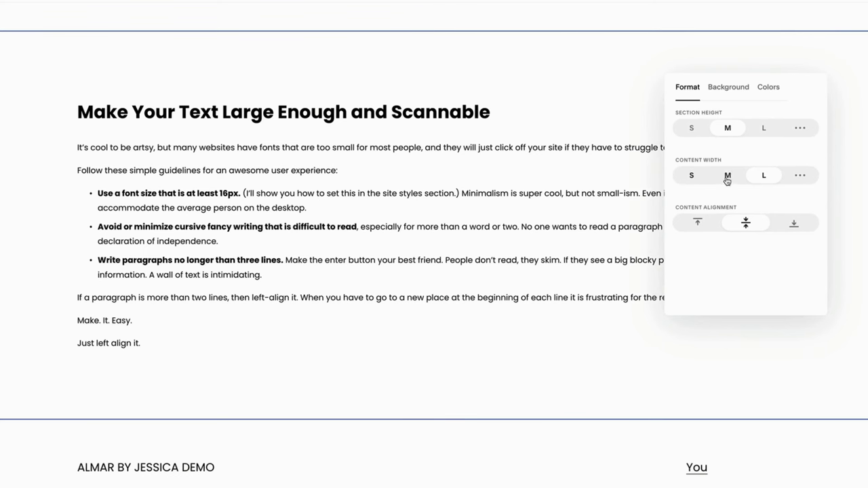
{"action": "left_click", "coordinate": [726, 178]}
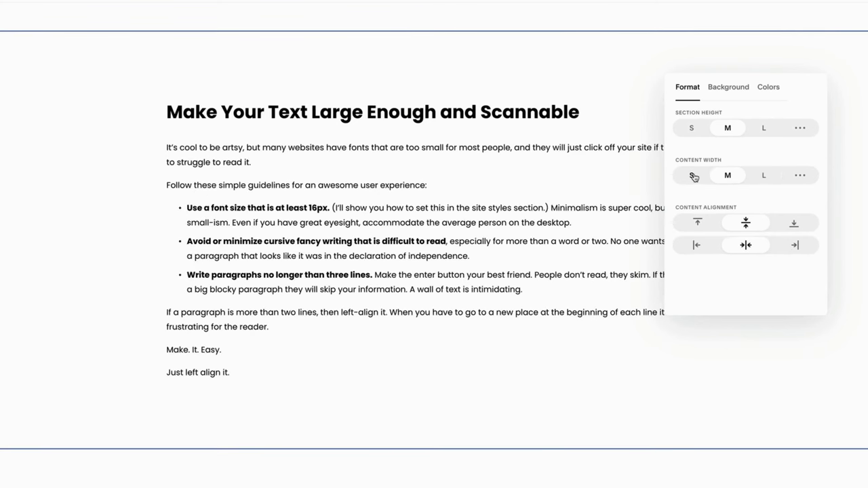
{"action": "left_click", "coordinate": [692, 176]}
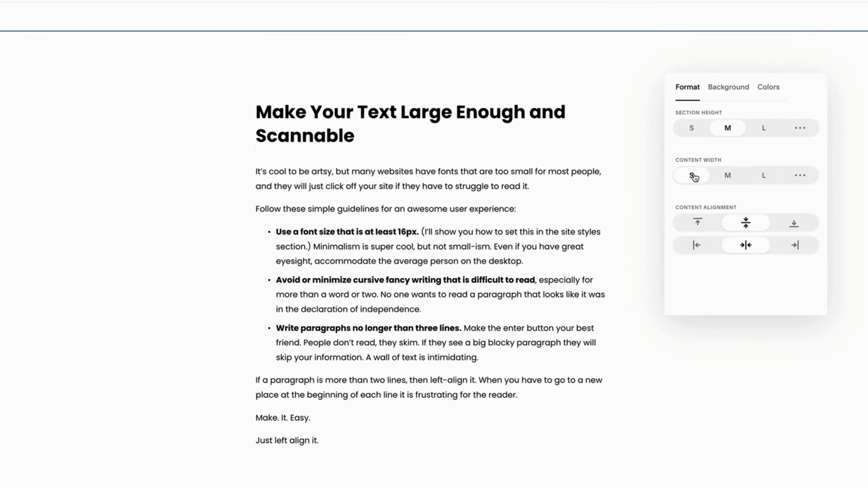
{"action": "left_click", "coordinate": [661, 323]}
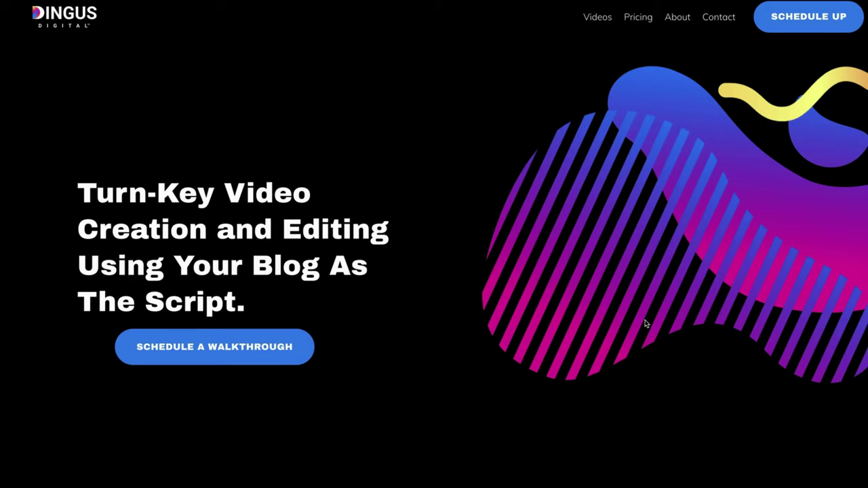
- Scroll the Dingus Digital example page past the services and client logos to 'Here is what to do next:'
{"action": "scroll", "coordinate": [646, 324], "scroll_direction": "down", "scroll_amount": 5}
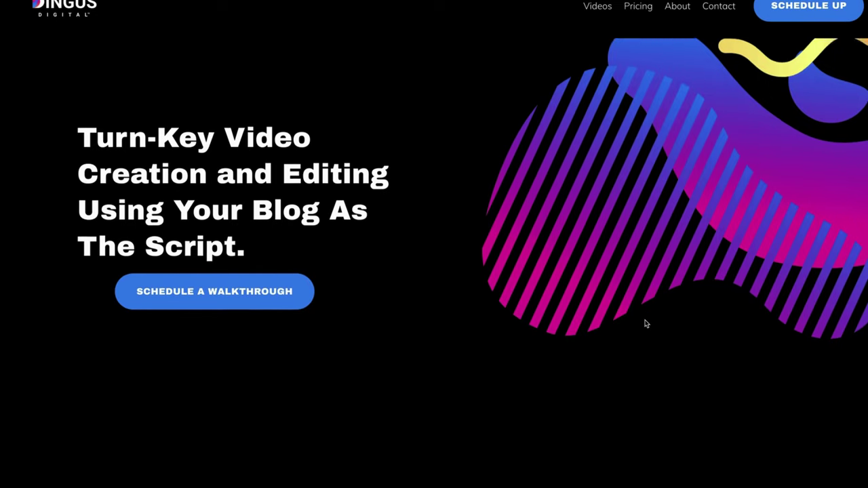
{"action": "scroll", "coordinate": [645, 325], "scroll_direction": "down", "scroll_amount": 5}
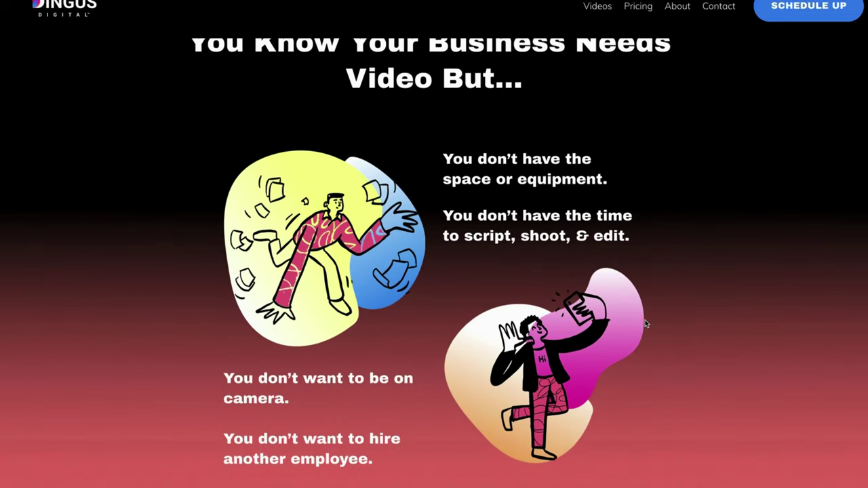
{"action": "scroll", "coordinate": [645, 324], "scroll_direction": "up", "scroll_amount": 1}
{"action": "scroll", "coordinate": [646, 325], "scroll_direction": "down", "scroll_amount": 5}
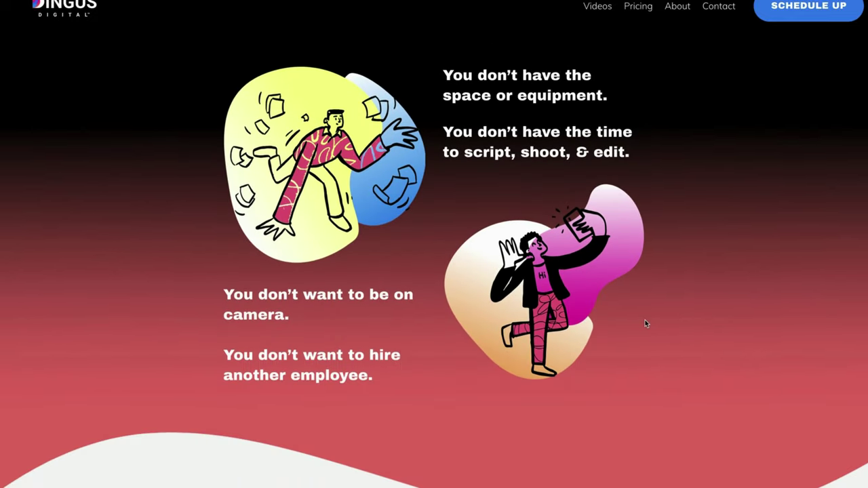
{"action": "scroll", "coordinate": [646, 324], "scroll_direction": "down", "scroll_amount": 2}
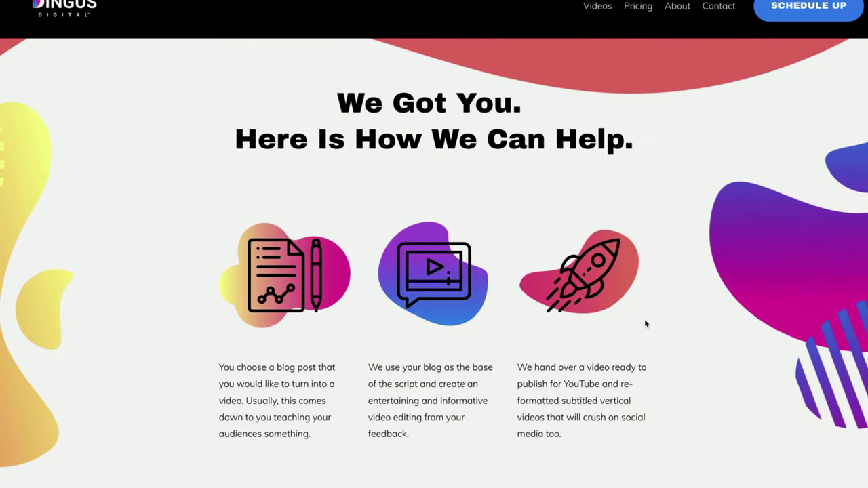
{"action": "scroll", "coordinate": [646, 324], "scroll_direction": "down", "scroll_amount": 1}
{"action": "scroll", "coordinate": [646, 324], "scroll_direction": "down", "scroll_amount": 6}
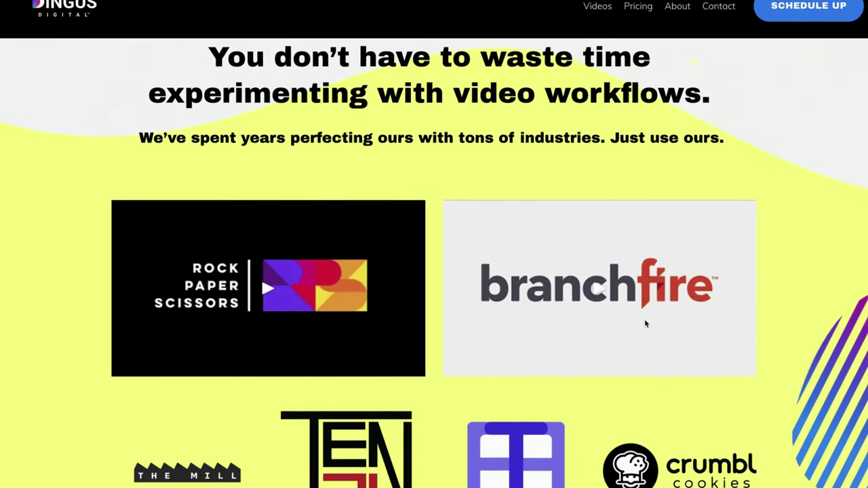
{"action": "scroll", "coordinate": [645, 324], "scroll_direction": "down", "scroll_amount": 5}
{"action": "scroll", "coordinate": [645, 325], "scroll_direction": "down", "scroll_amount": 1}
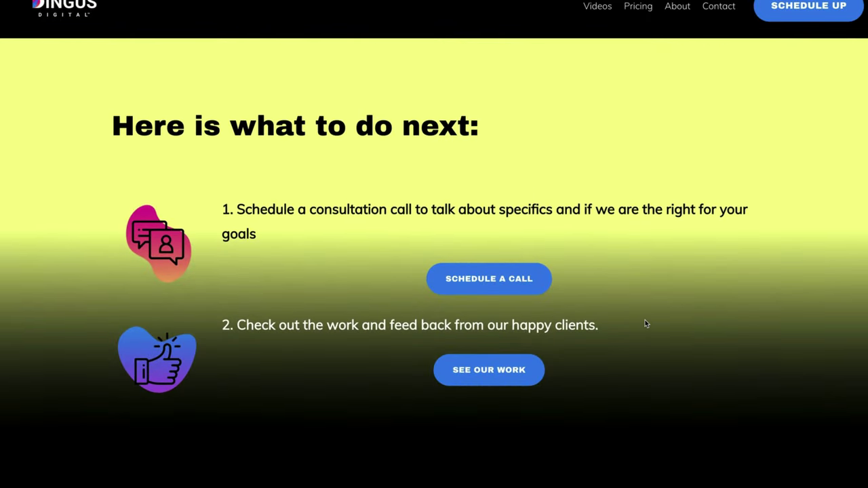
{"action": "scroll", "coordinate": [645, 324], "scroll_direction": "down", "scroll_amount": 5}
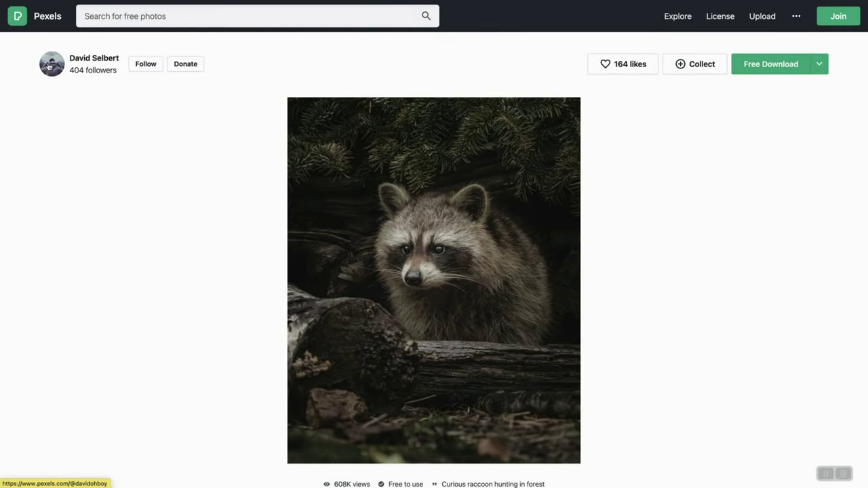
- Browse the photographer's Pexels profile and add the raccoon photo to the design
{"action": "left_click", "coordinate": [50, 67]}
{"action": "scroll", "coordinate": [274, 459], "scroll_direction": "down", "scroll_amount": 15}
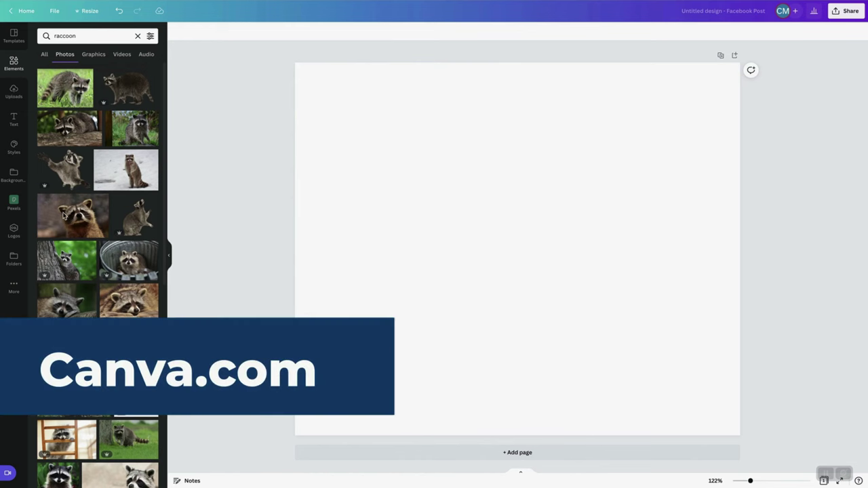
{"action": "left_click", "coordinate": [68, 216]}
- Crop the raccoon photo in from both sides and rotate it counter-clockwise
{"action": "left_click_drag", "start_coordinate": [333, 248], "coordinate": [419, 248]}
{"action": "left_click_drag", "start_coordinate": [703, 246], "coordinate": [680, 246]}
{"action": "left_click_drag", "start_coordinate": [549, 376], "coordinate": [518, 296]}
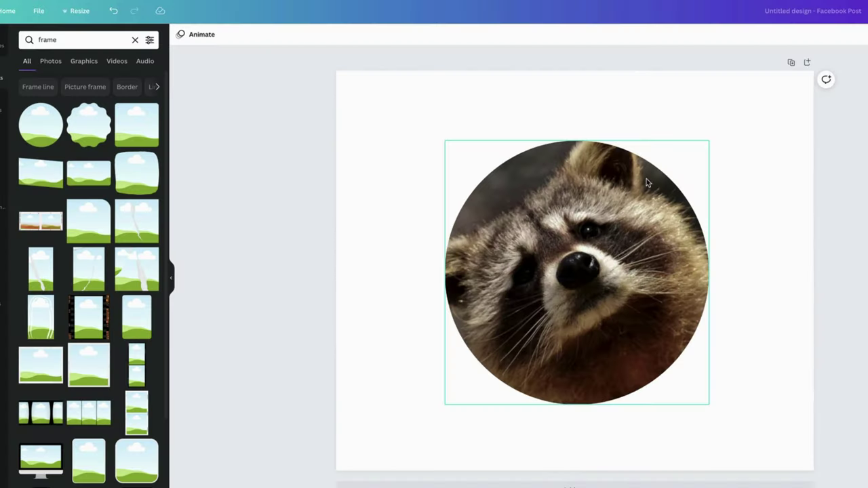
- Search Elements for 'shapes' and drop a circle onto the canvas beside the raccoon
{"action": "double_click", "coordinate": [93, 39]}
{"action": "type", "text": "shapes"}
{"action": "key", "text": "Return"}
{"action": "left_click_drag", "start_coordinate": [49, 129], "coordinate": [449, 186]}
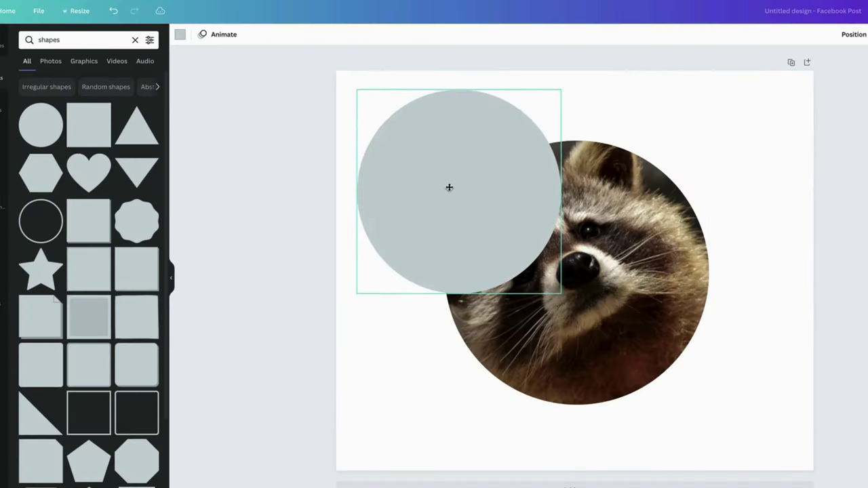
- Colour the circle dark navy and send it behind the raccoon photo
{"action": "left_click", "coordinate": [179, 34]}
{"action": "left_click", "coordinate": [28, 145]}
{"action": "left_click", "coordinate": [853, 34]}
{"action": "left_click", "coordinate": [777, 60]}
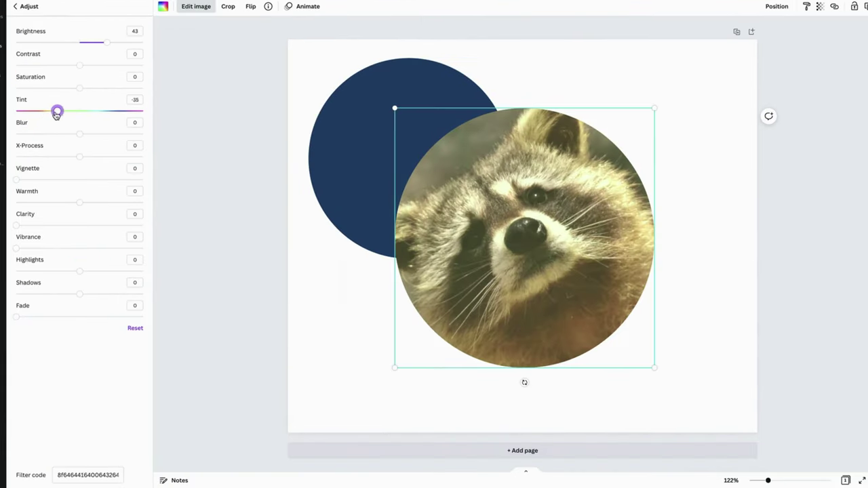
- Push the raccoon photo's tint toward maximum and apply the Underpainting DLX art effect
{"action": "left_click_drag", "start_coordinate": [56, 111], "coordinate": [136, 103]}
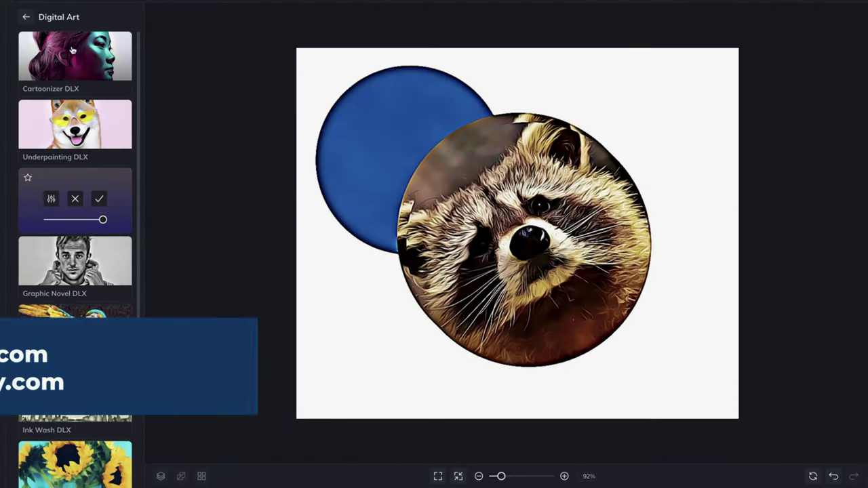
{"action": "left_click", "coordinate": [73, 62]}
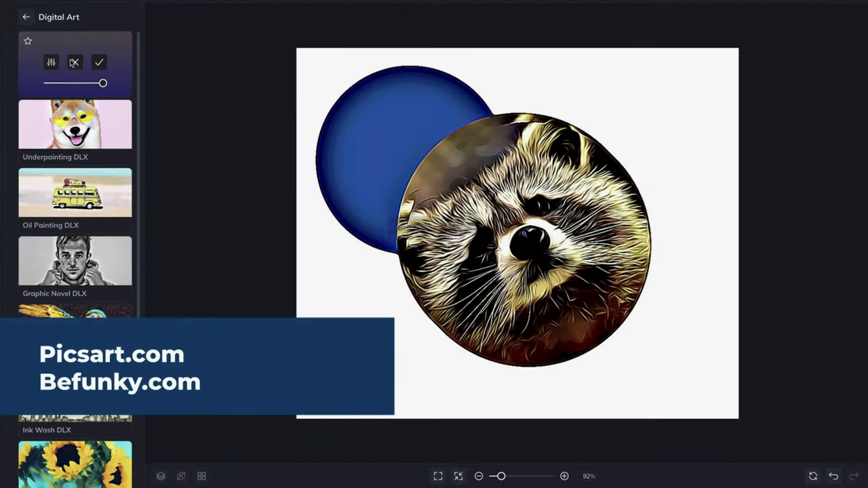
{"action": "left_click", "coordinate": [60, 123]}
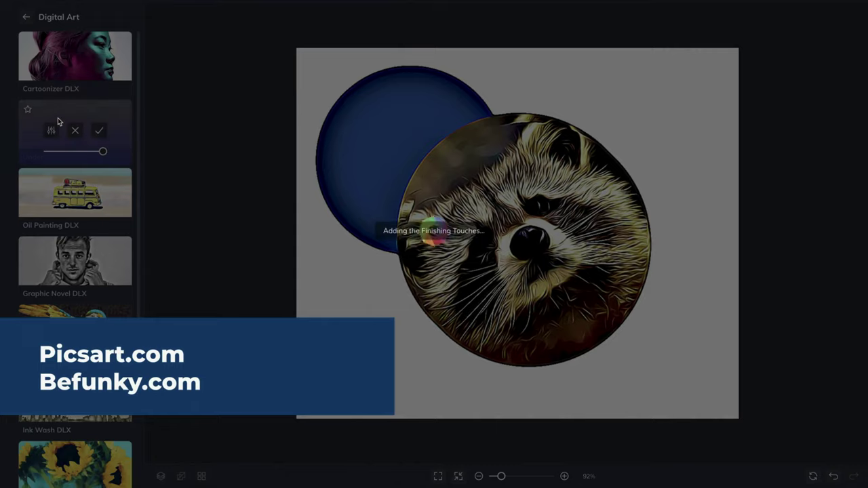
- Try the Oil Painting DLX effect, then apply Graphic Novel DLX to the design
{"action": "left_click", "coordinate": [47, 186]}
{"action": "left_click", "coordinate": [52, 261]}
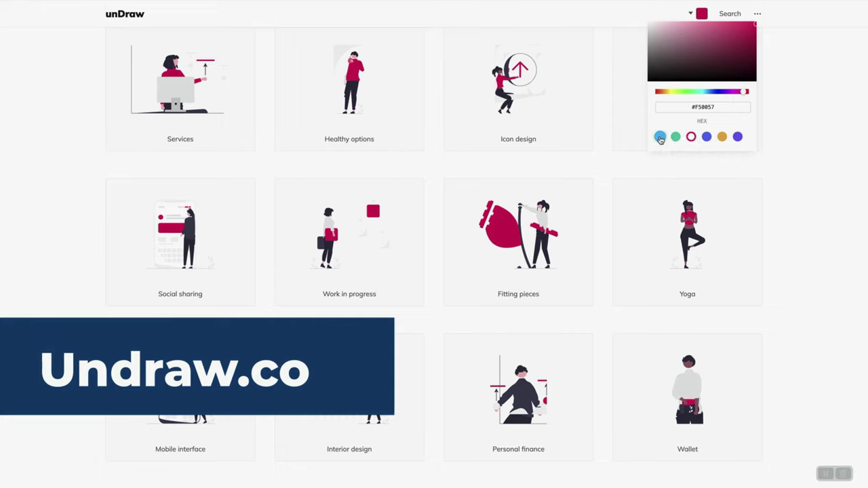
- Cycle the illustration colour through light blue, green and red, ending on blue #5360FE
{"action": "left_click", "coordinate": [660, 138]}
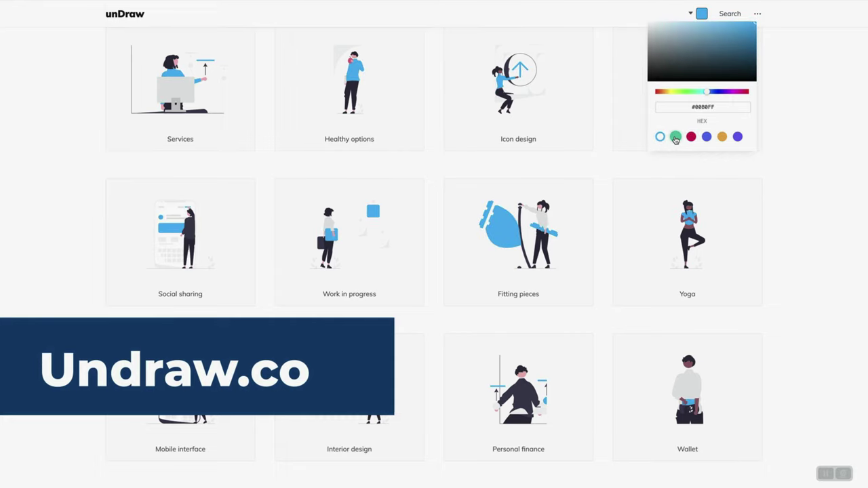
{"action": "left_click", "coordinate": [675, 138]}
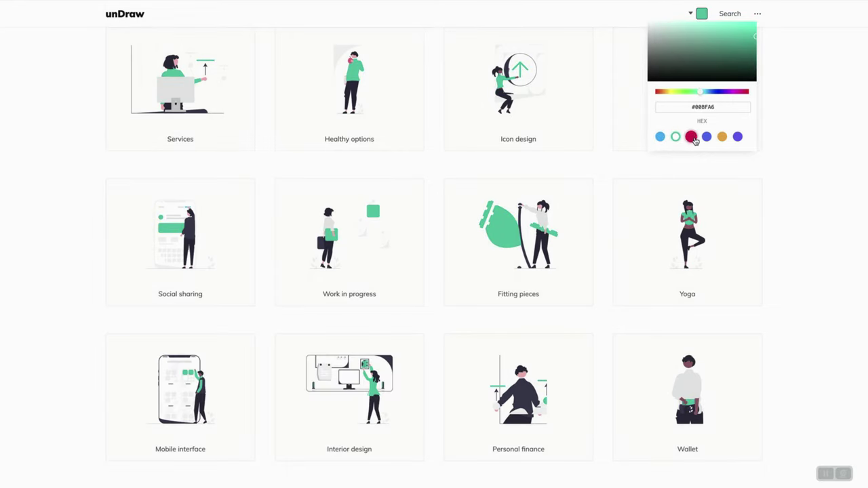
{"action": "left_click", "coordinate": [692, 138]}
{"action": "left_click", "coordinate": [707, 138]}
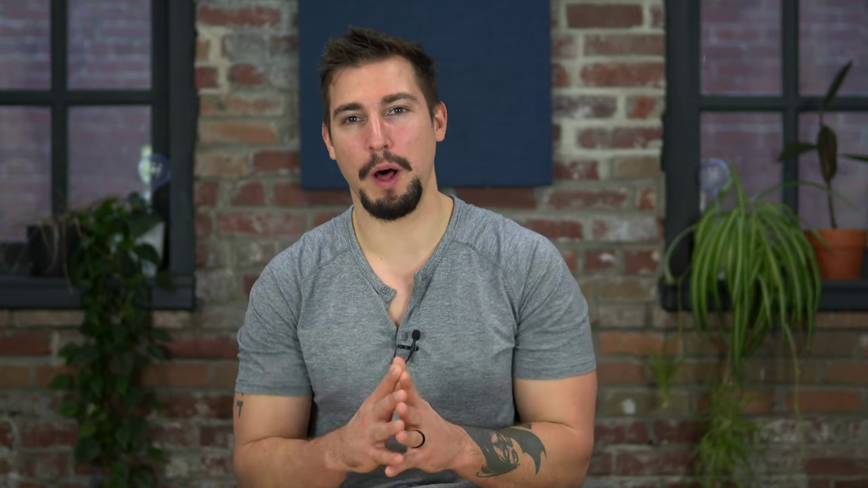
- Upload the downloaded Earth Tone Simple Campus Journalism PNG to TinyPNG for compression
{"action": "left_click_drag", "start_coordinate": [57, 478], "coordinate": [395, 93]}
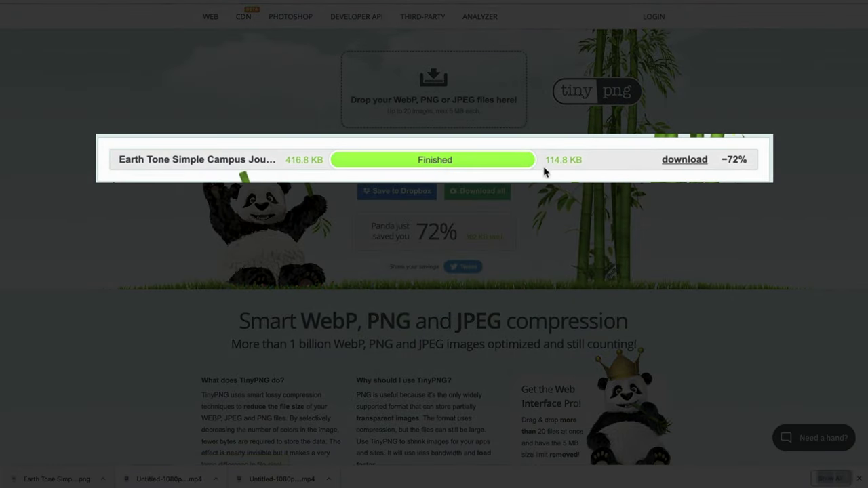
- Download the compressed 114.8 KB image from TinyPNG
{"action": "left_click", "coordinate": [684, 159]}
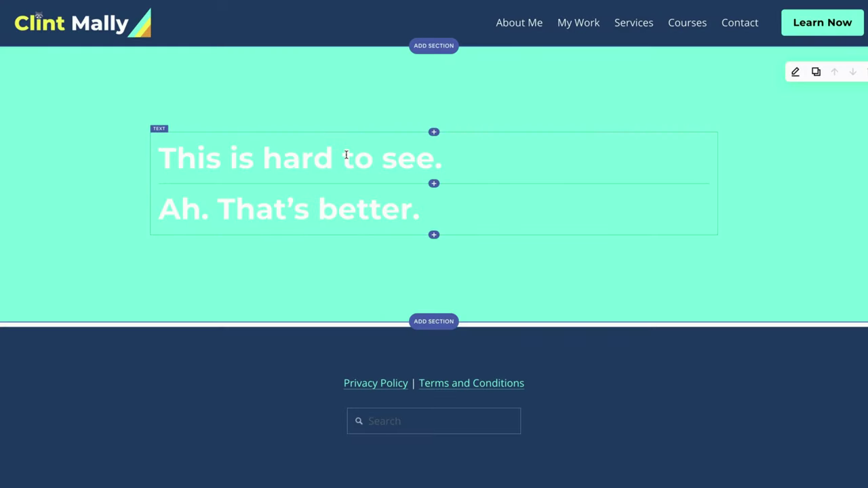
- Make the heading line "Ah. That's better." black
{"action": "left_click", "coordinate": [439, 216]}
{"action": "left_click_drag", "start_coordinate": [420, 213], "coordinate": [137, 213]}
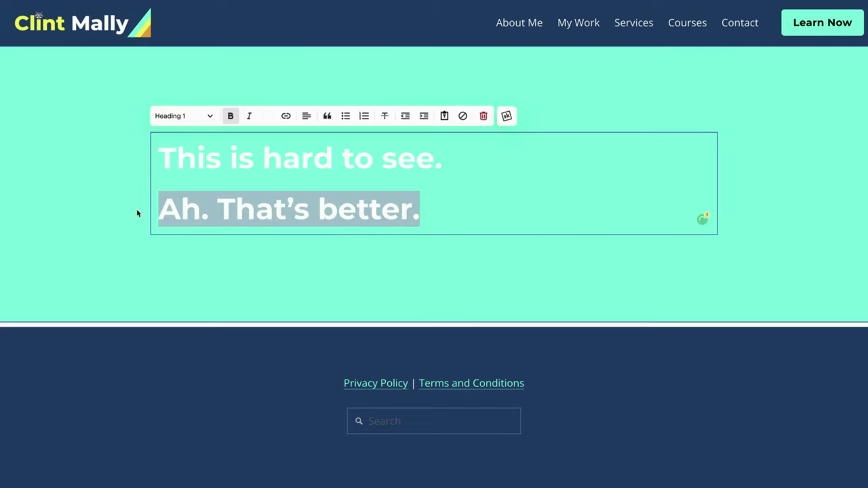
{"action": "left_click", "coordinate": [269, 118]}
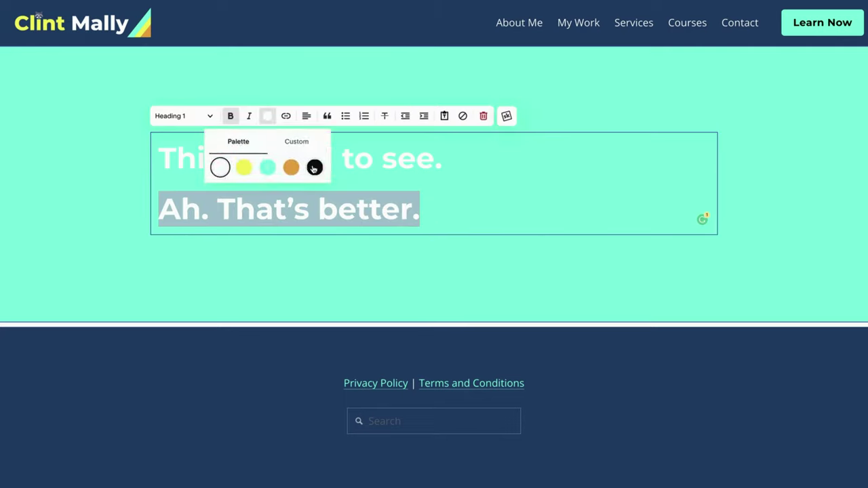
{"action": "left_click", "coordinate": [314, 168]}
{"action": "left_click", "coordinate": [315, 302]}
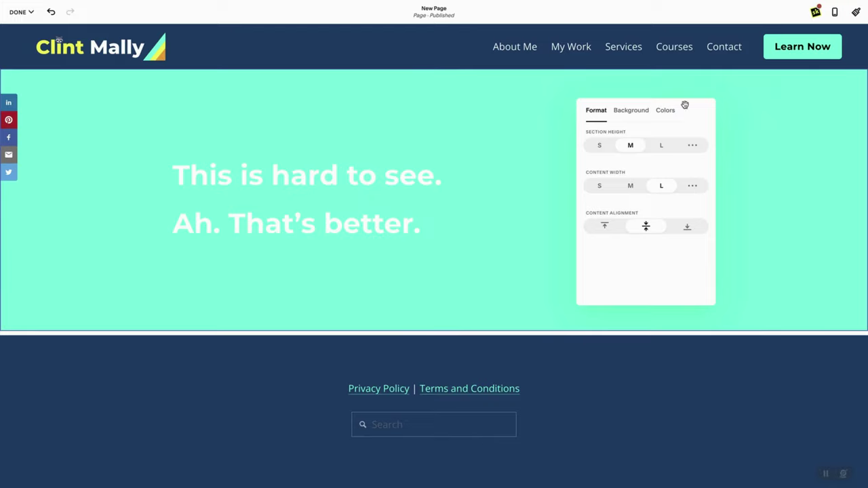
- Apply the navy Darkest 1 colour theme to the section and blur the background image to 19
{"action": "left_click", "coordinate": [663, 112]}
{"action": "scroll", "coordinate": [637, 232], "scroll_direction": "down", "scroll_amount": 3}
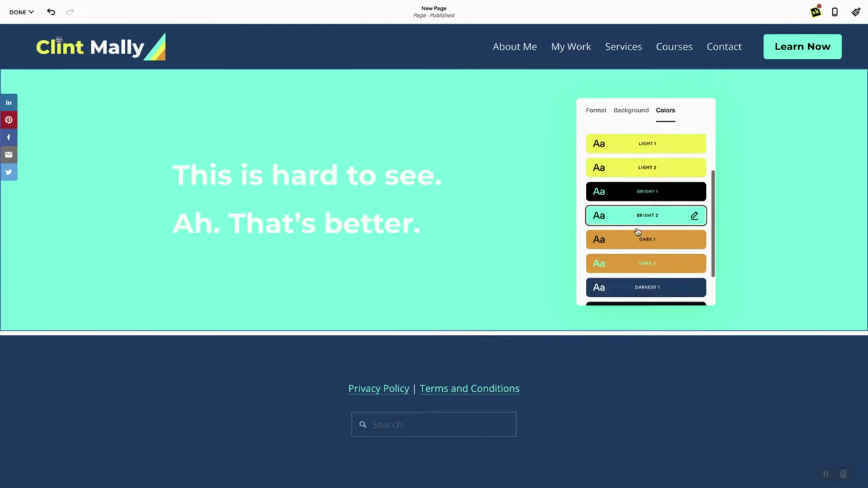
{"action": "left_click", "coordinate": [637, 243]}
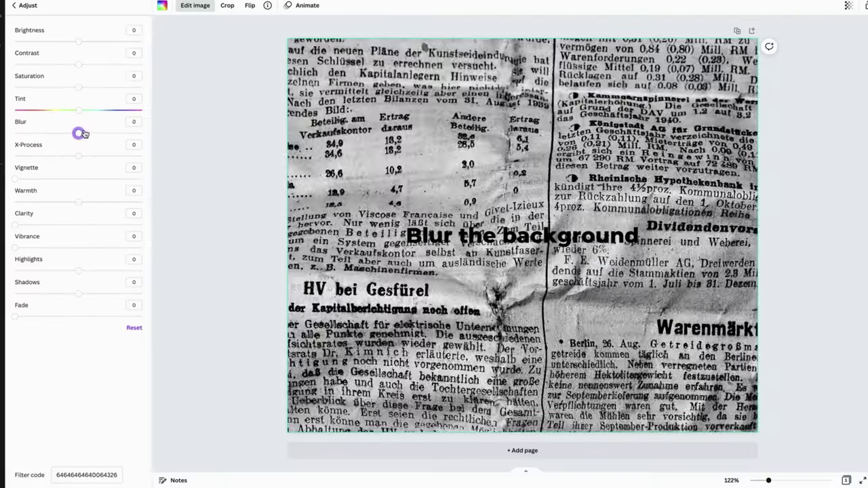
{"action": "left_click_drag", "start_coordinate": [78, 132], "coordinate": [91, 133]}
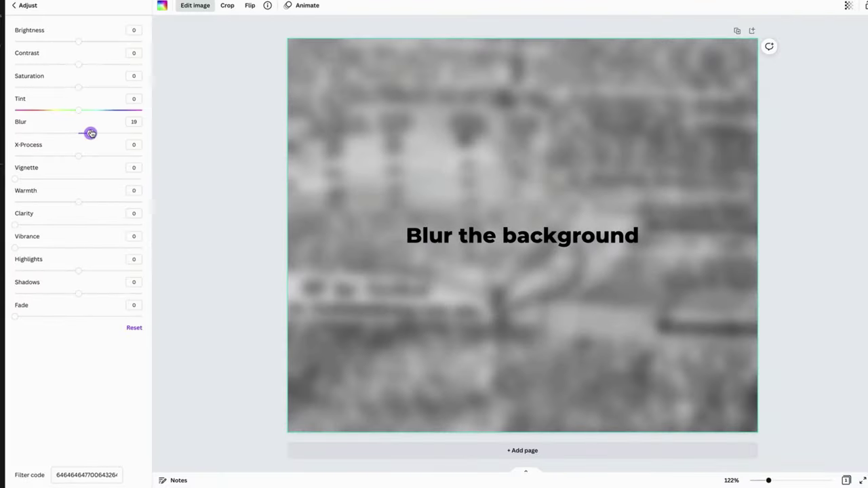